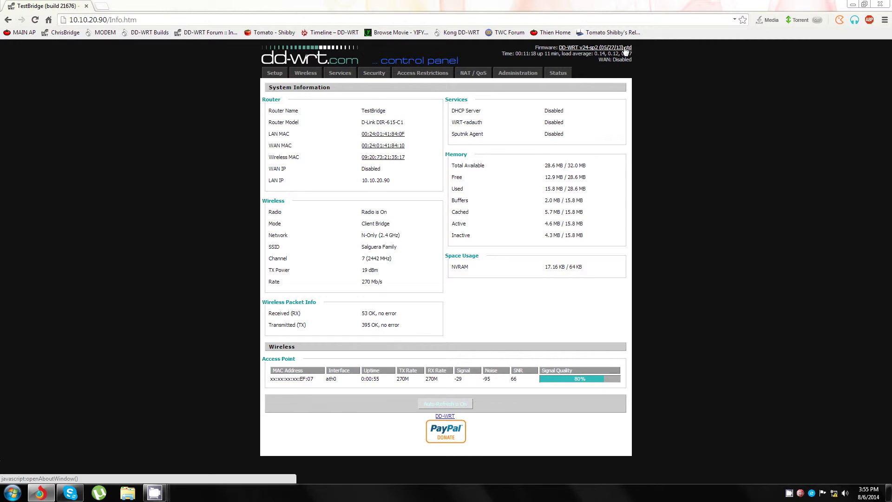
Step: Keep Client Bridge (Routed) mode, N-Only (2.4 GHz) network mode and Turbo (40 MHz) channel width
{"action": "left_click", "coordinate": [308, 73]}
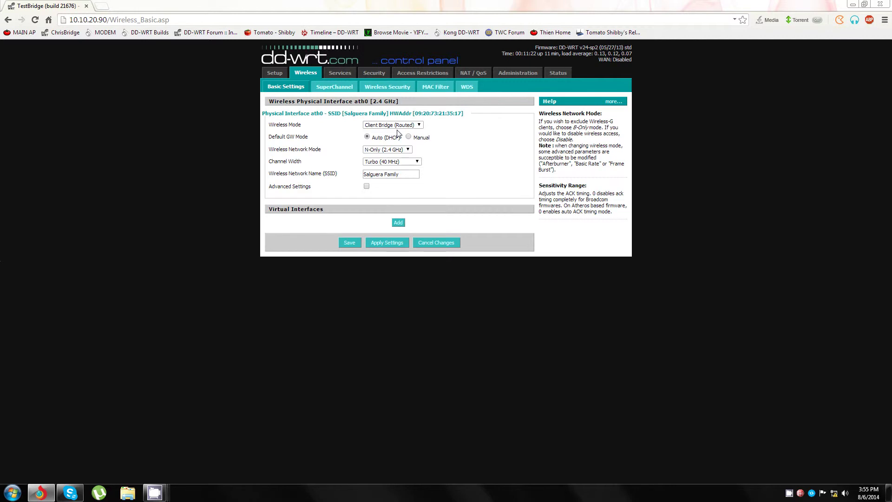
{"action": "left_click", "coordinate": [393, 125]}
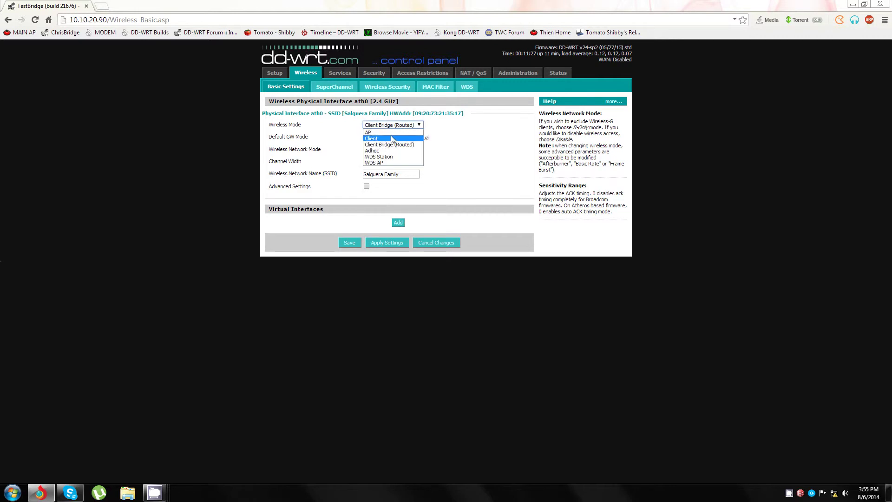
{"action": "left_click", "coordinate": [482, 166]}
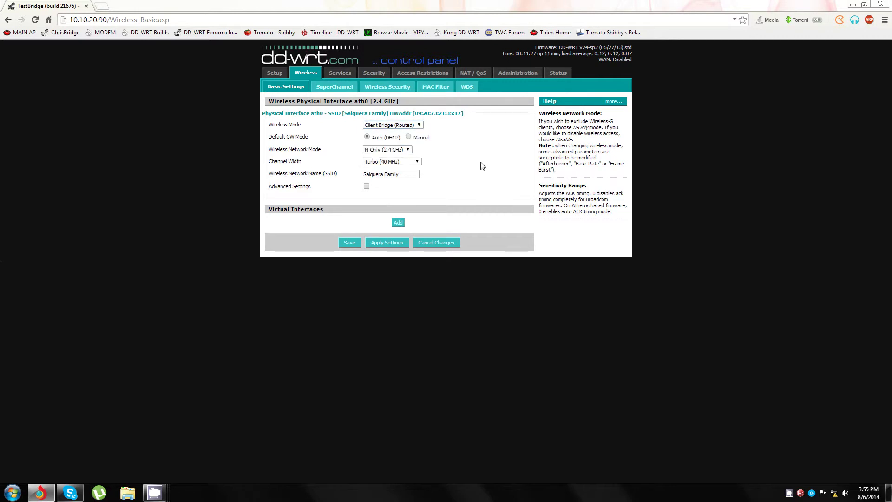
{"action": "left_click", "coordinate": [388, 149]}
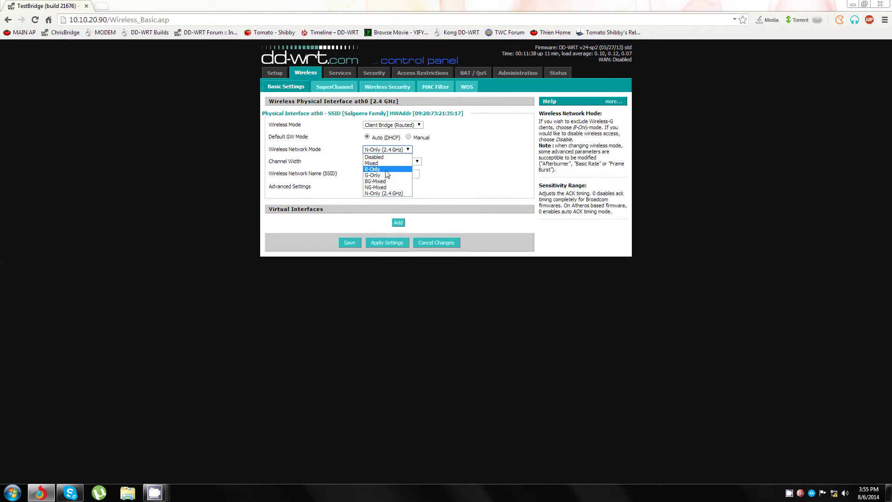
{"action": "left_click", "coordinate": [395, 194]}
{"action": "left_click", "coordinate": [411, 173]}
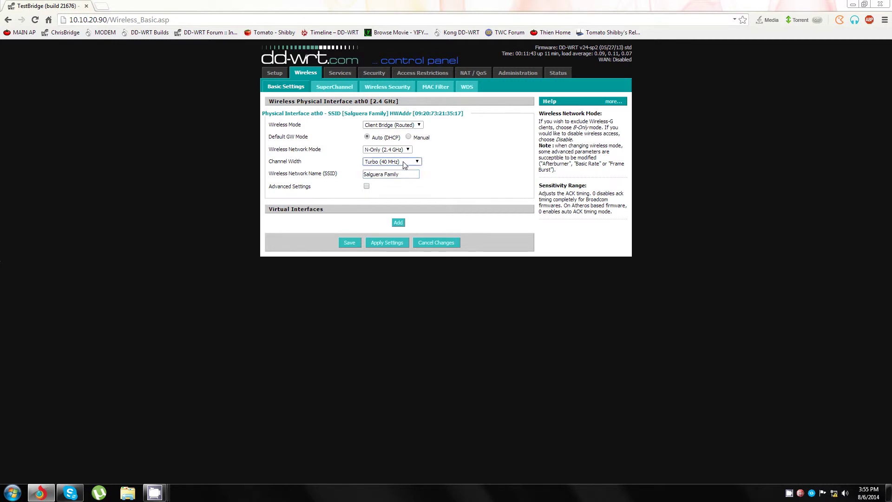
{"action": "left_click", "coordinate": [403, 162]}
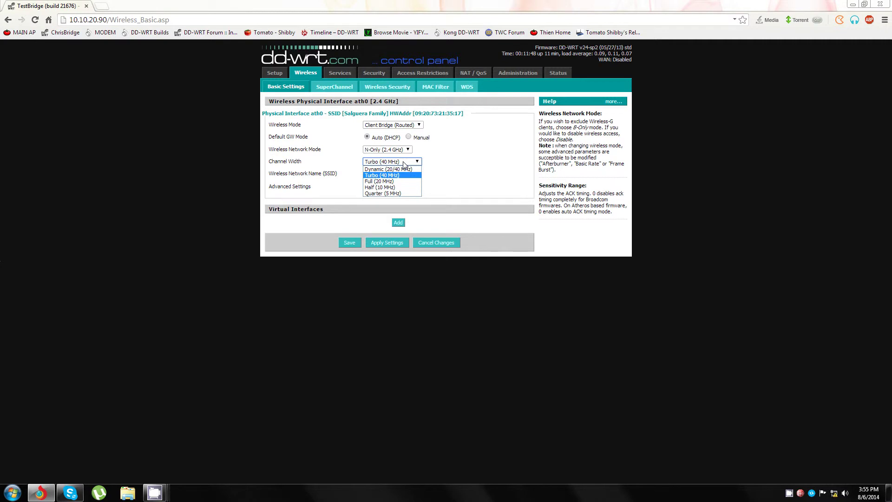
{"action": "left_click", "coordinate": [403, 162]}
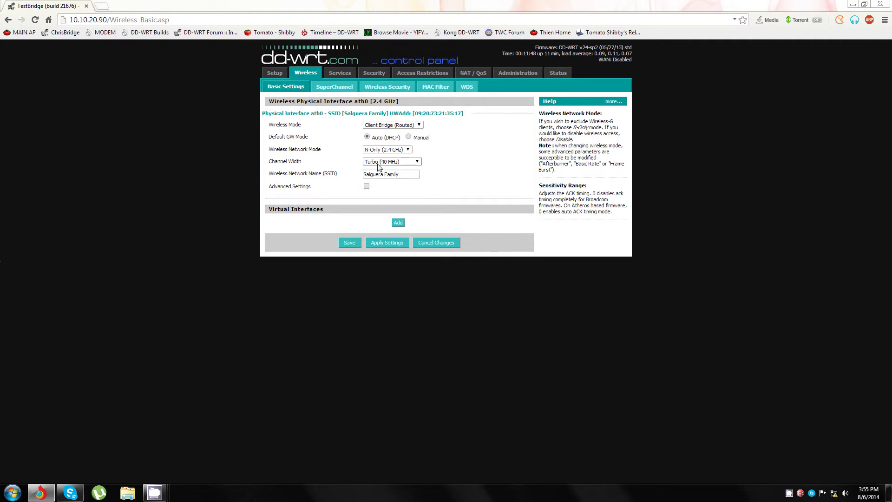
Step: Check the existing network name unchanged and save the wireless basic settings
{"action": "double_click", "coordinate": [391, 173]}
{"action": "left_click", "coordinate": [396, 167]}
{"action": "double_click", "coordinate": [388, 172]}
{"action": "left_click", "coordinate": [295, 176]}
{"action": "triple_click", "coordinate": [392, 174]}
{"action": "left_click", "coordinate": [443, 180]}
{"action": "triple_click", "coordinate": [409, 174]}
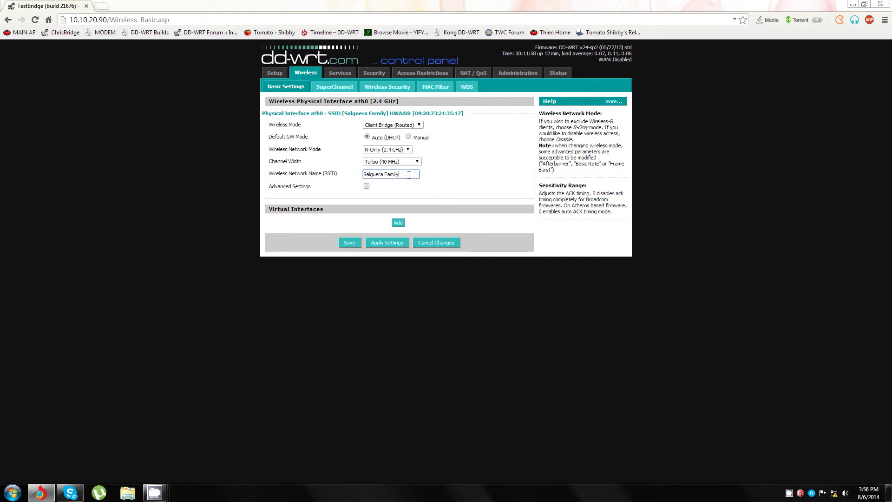
{"action": "left_click", "coordinate": [477, 187]}
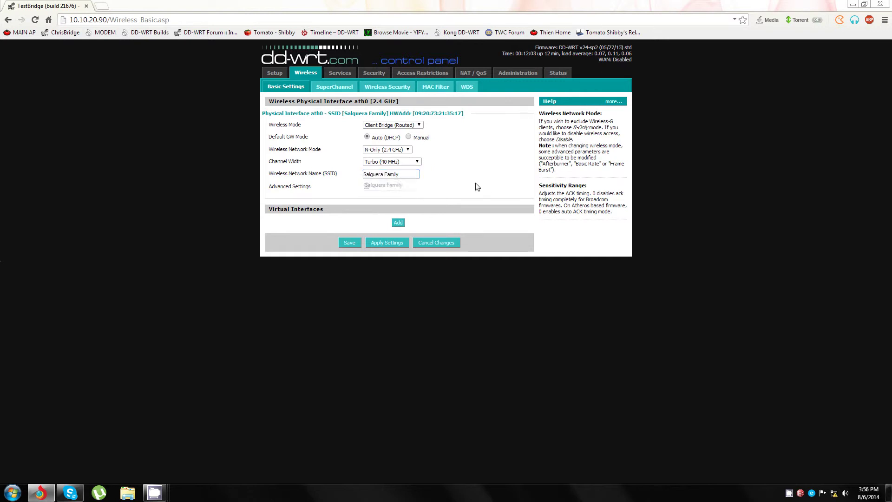
{"action": "left_click", "coordinate": [350, 244]}
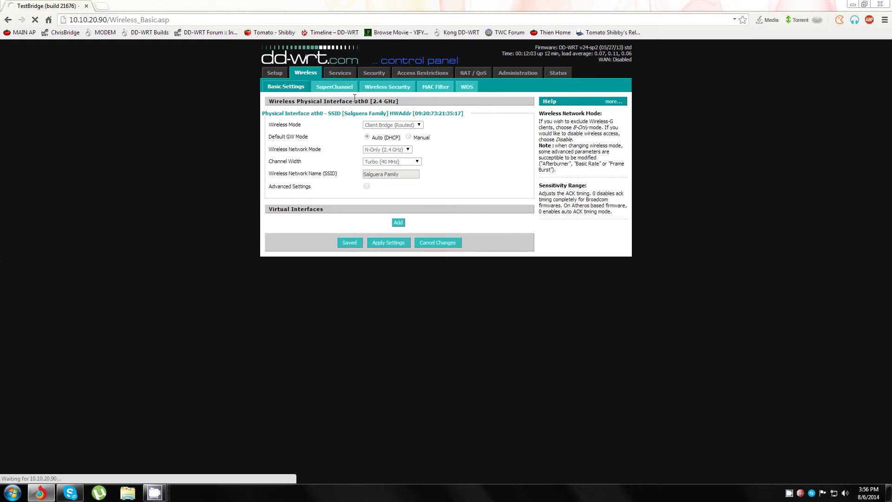
{"action": "left_click", "coordinate": [387, 87]}
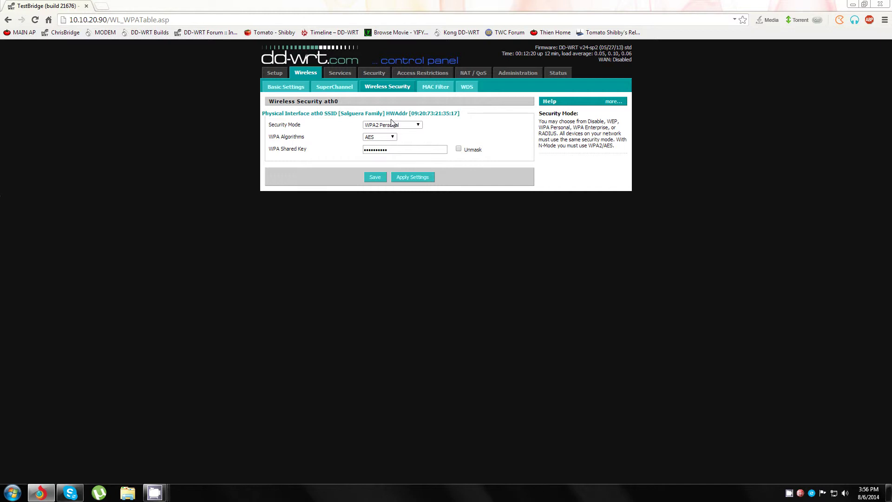
Step: Confirm the security mode is WPA2 Personal and the WPA algorithm is AES
{"action": "left_click", "coordinate": [407, 125]}
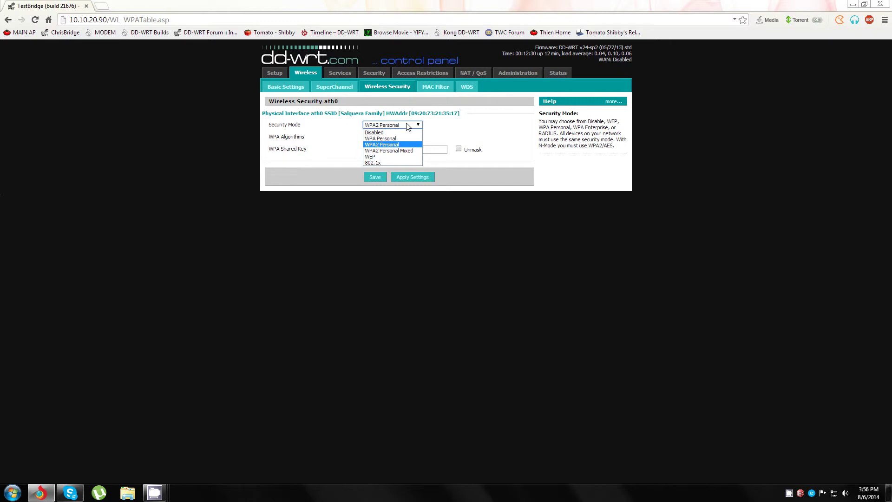
{"action": "left_click", "coordinate": [407, 126]}
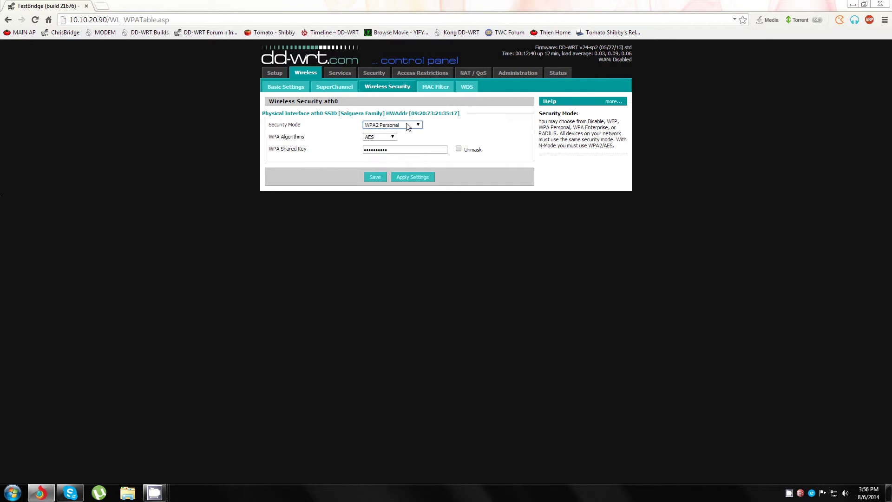
{"action": "left_click", "coordinate": [375, 138]}
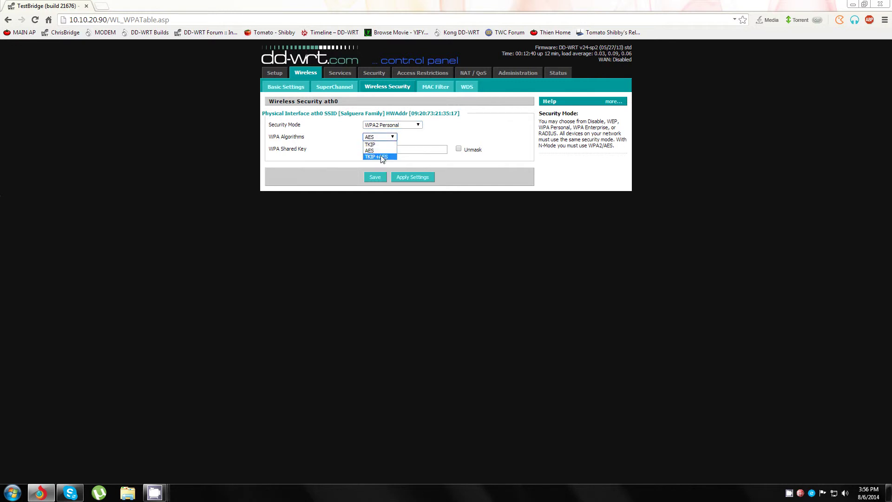
{"action": "left_click", "coordinate": [375, 137]}
{"action": "left_click", "coordinate": [377, 125]}
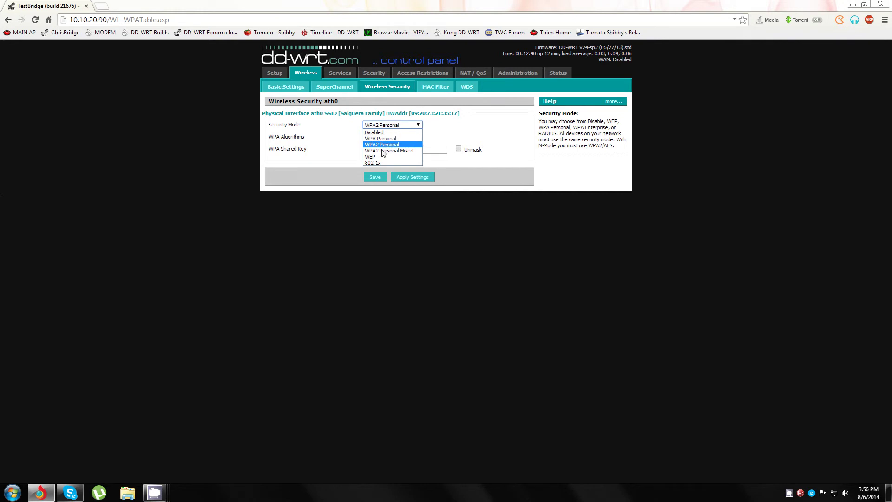
{"action": "left_click", "coordinate": [455, 122]}
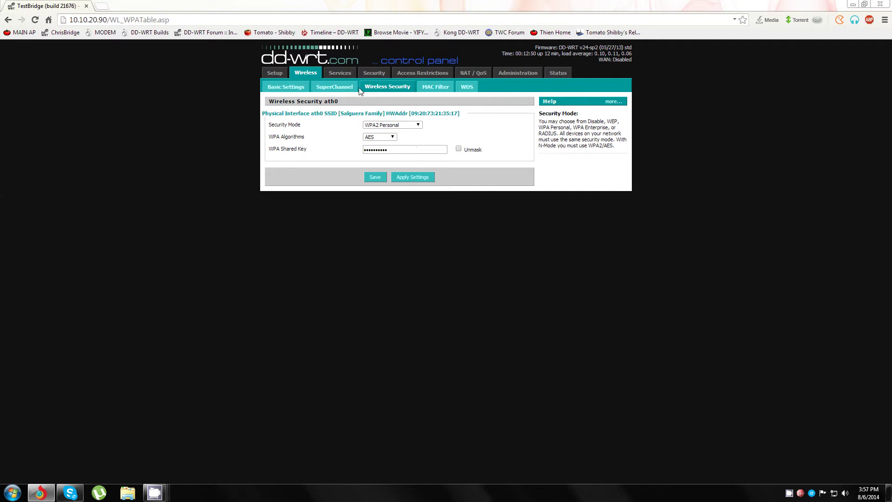
{"action": "left_click", "coordinate": [371, 79]}
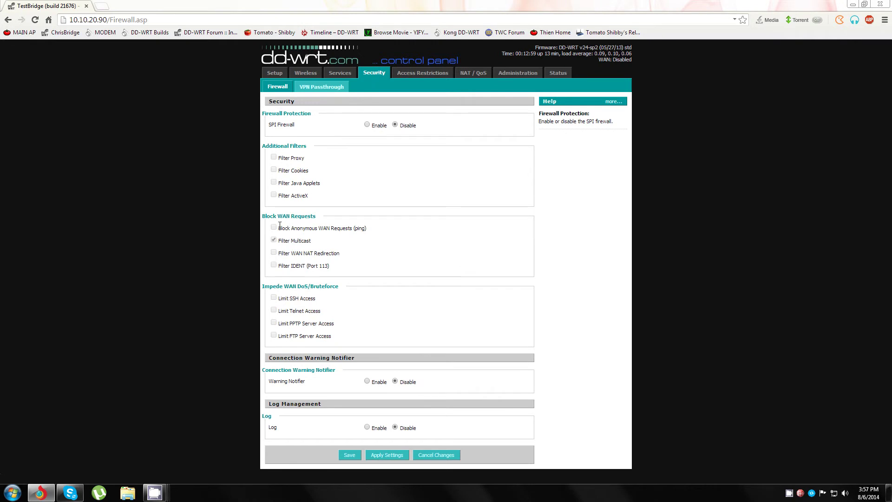
Step: Review the firewall options, including the anonymous WAN request blocking and Filter IDENT (Port 113) options
{"action": "left_click_drag", "start_coordinate": [287, 226], "coordinate": [366, 227]}
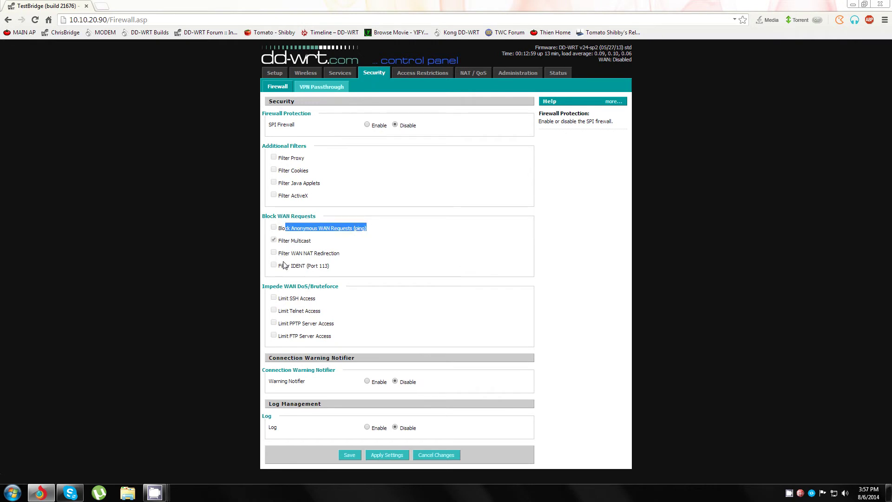
{"action": "triple_click", "coordinate": [322, 266]}
{"action": "left_click", "coordinate": [296, 242]}
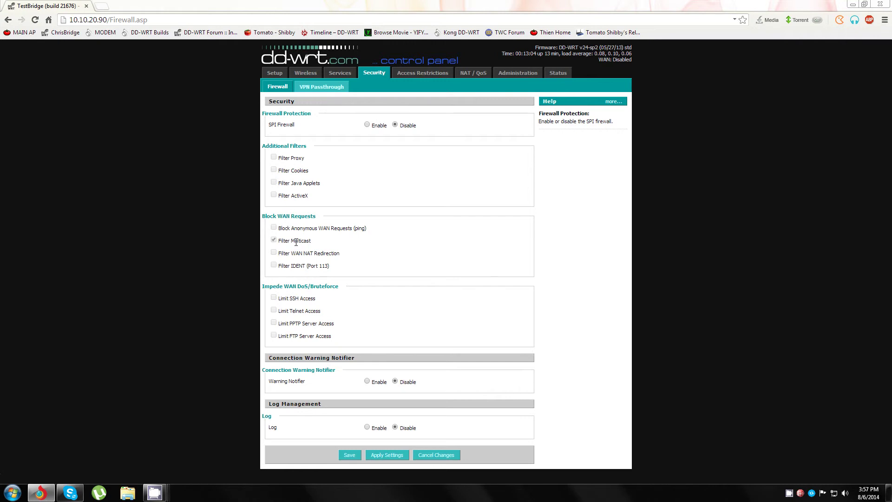
{"action": "left_click", "coordinate": [274, 73]}
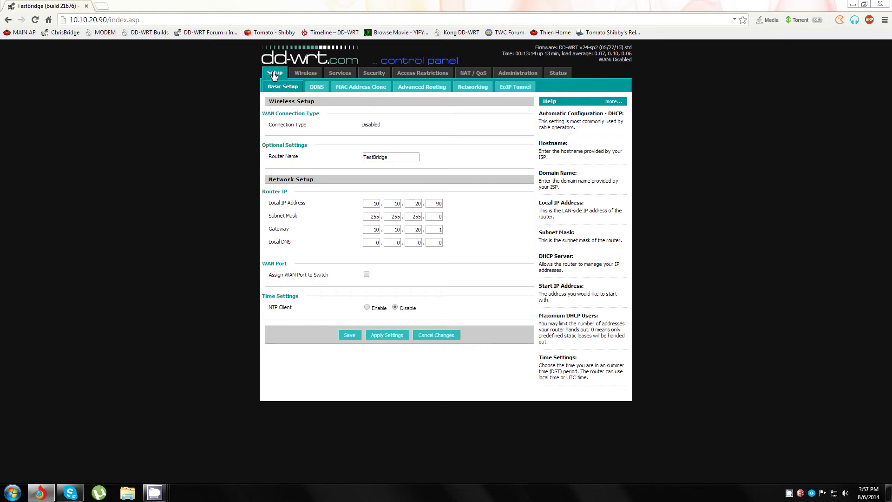
Step: Enter a first attempt at the local IP (192.168.1.192) and gateway octets 168.1.1
{"action": "double_click", "coordinate": [375, 203]}
{"action": "type", "text": "192"}
{"action": "key", "text": "Tab"}
{"action": "type", "text": "168"}
{"action": "key", "text": "Tab"}
{"action": "type", "text": "1"}
{"action": "key", "text": "Tab"}
{"action": "type", "text": "192"}
{"action": "key", "text": "Tab"}
{"action": "key", "text": "Tab"}
{"action": "key", "text": "Tab"}
{"action": "key", "text": "Tab"}
{"action": "key", "text": "Tab"}
{"action": "type", "text": "192"}
{"action": "key", "text": "Tab"}
{"action": "type", "text": "168"}
{"action": "key", "text": "Tab"}
{"action": "type", "text": "1"}
{"action": "key", "text": "Tab"}
{"action": "type", "text": "1"}
Step: Select the local IP's first and last octets for correction, dismissing the out-of-range warning
{"action": "left_click_drag", "start_coordinate": [378, 203], "coordinate": [356, 206]}
{"action": "left_click_drag", "start_coordinate": [440, 204], "coordinate": [472, 206]}
{"action": "type", "text": "154"}
{"action": "left_click", "coordinate": [371, 204]}
{"action": "left_click", "coordinate": [502, 78]}
Step: Set the local IP to 10.10.20.90 and the gateway to 10.10.20.1
{"action": "type", "text": "10"}
{"action": "key", "text": "Tab"}
{"action": "type", "text": "10"}
{"action": "key", "text": "Tab"}
{"action": "type", "text": "20"}
{"action": "key", "text": "Tab"}
{"action": "key", "text": "Tab"}
{"action": "key", "text": "Tab"}
{"action": "key", "text": "Tab"}
{"action": "key", "text": "Tab"}
{"action": "key", "text": "Tab"}
{"action": "type", "text": "10"}
{"action": "key", "text": "Tab"}
{"action": "type", "text": "10"}
{"action": "key", "text": "Tab"}
{"action": "type", "text": "20"}
{"action": "key", "text": "Tab"}
{"action": "type", "text": "1"}
{"action": "left_click", "coordinate": [491, 230]}
{"action": "left_click", "coordinate": [556, 73]}
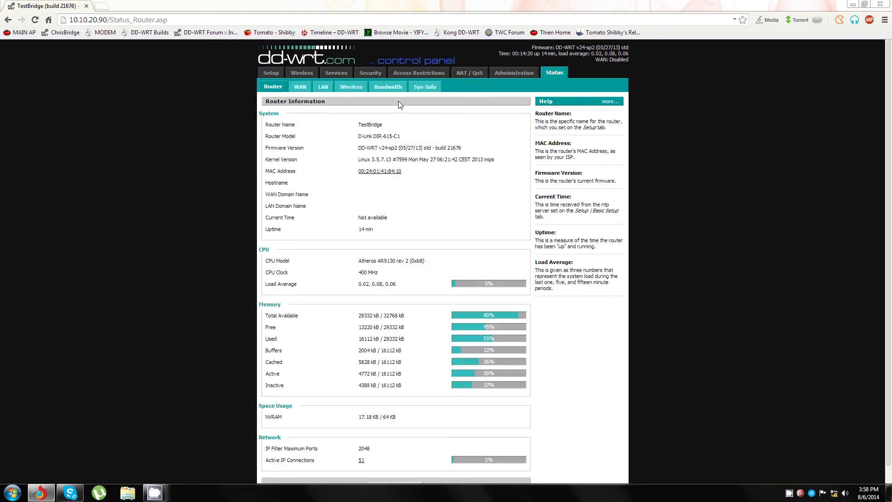
Step: View the Sys-Info page showing Client Bridge mode linked to the access point
{"action": "left_click", "coordinate": [426, 90]}
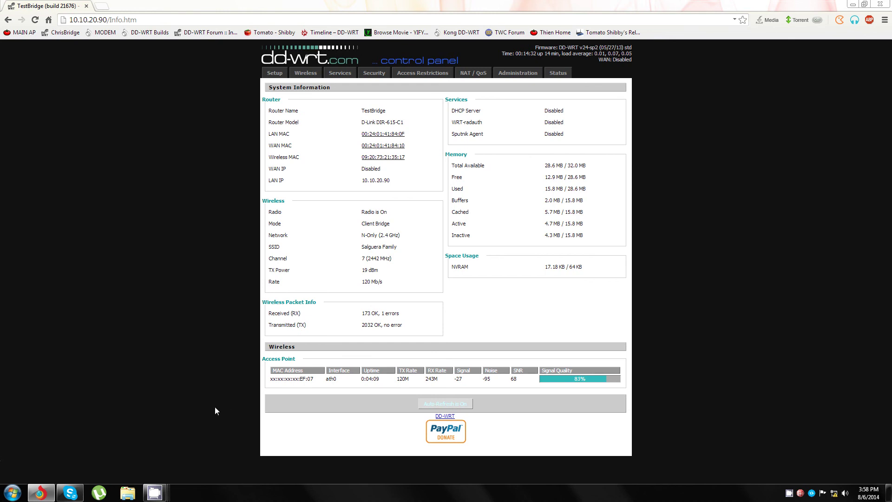
{"action": "mouse_move", "coordinate": [156, 492]}
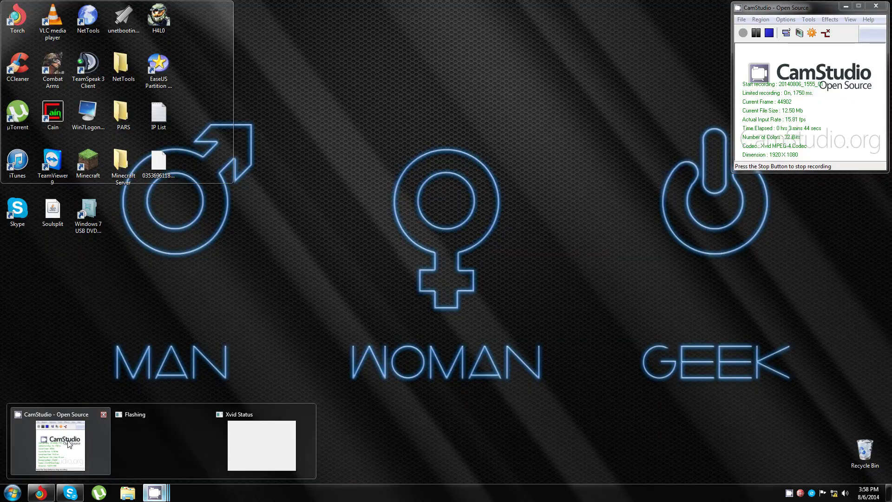